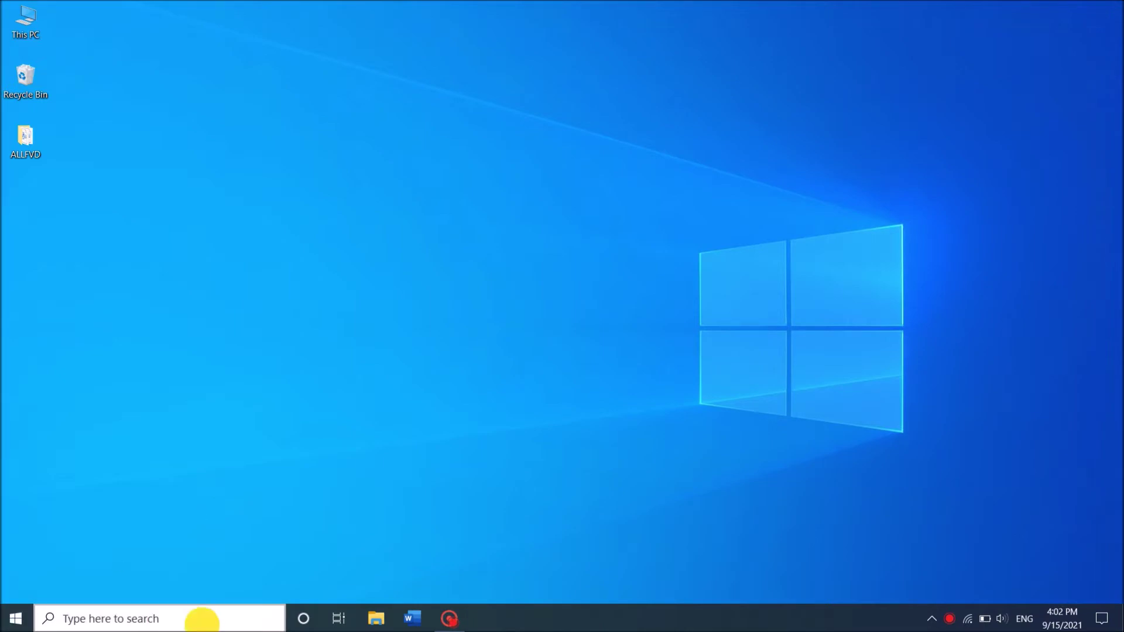
# Search the taskbar for 'CHRO' and launch Google Chrome to a blank new tab.
pyautogui.click(202, 618)
pyautogui.write('CHRO')
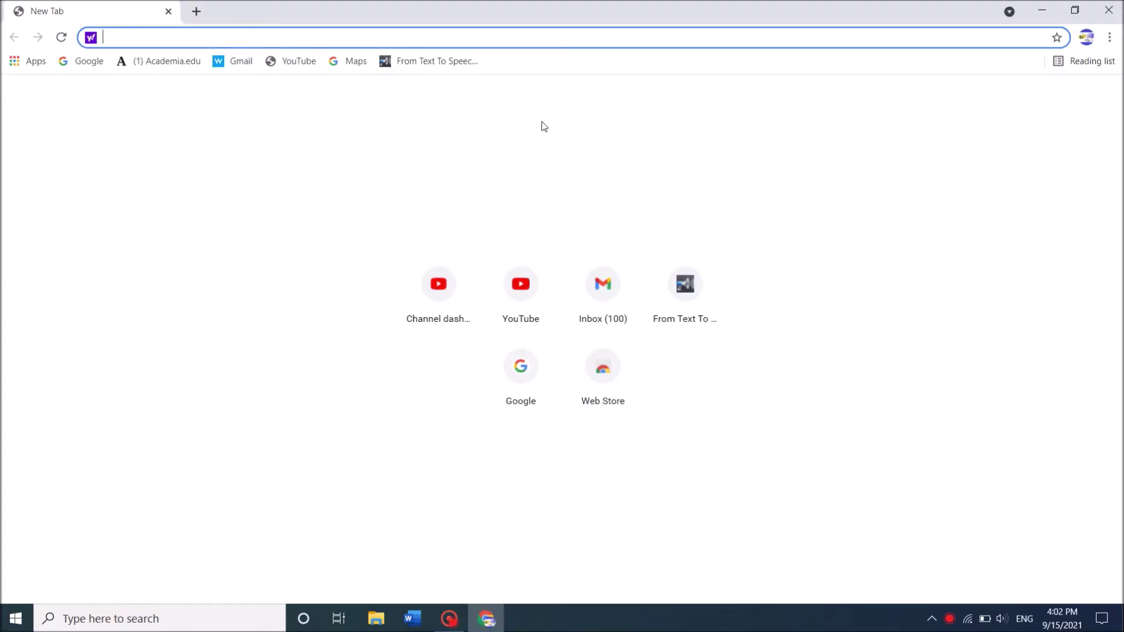
# Load the YouTube home page from its New Tab tile and bring up Chrome's menu.
pyautogui.click(526, 305)
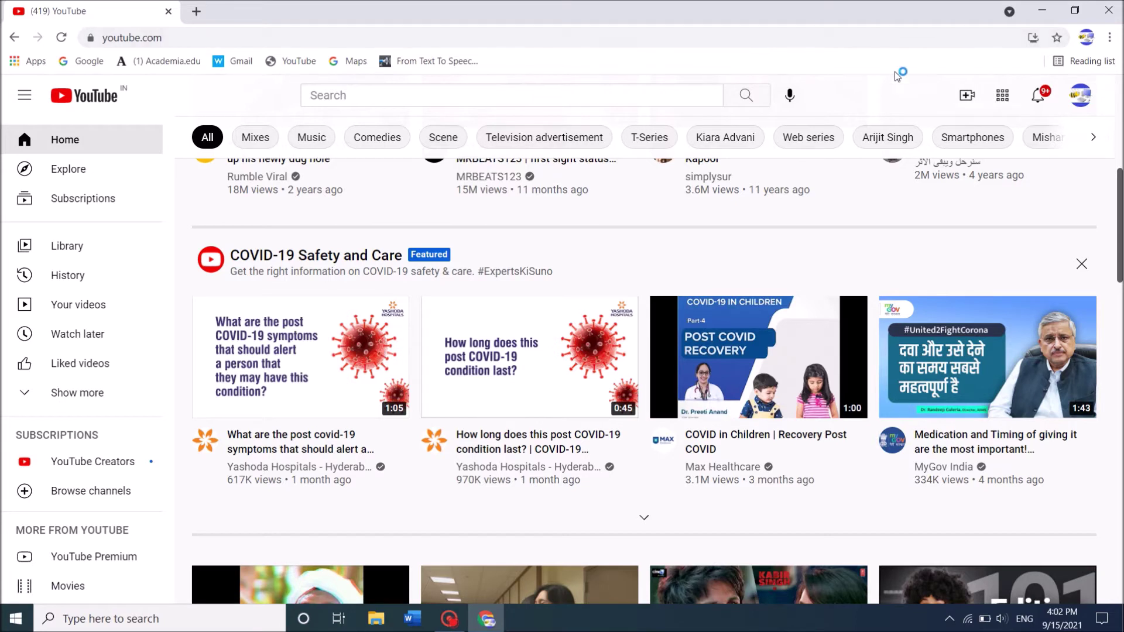
pyautogui.click(1111, 39)
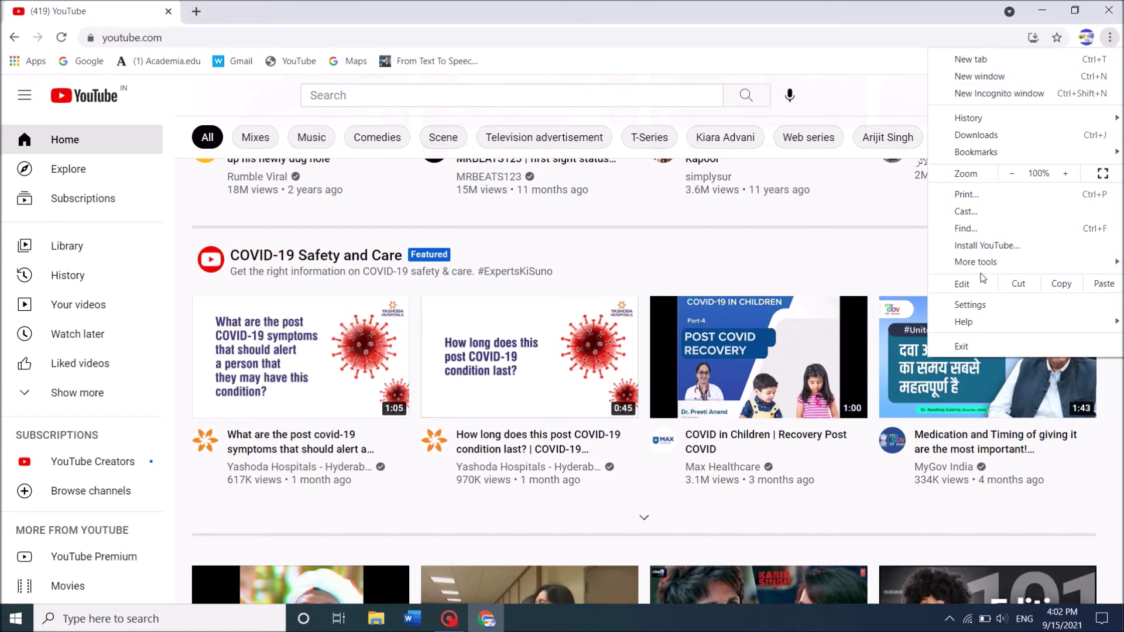
pyautogui.moveTo(976, 262)
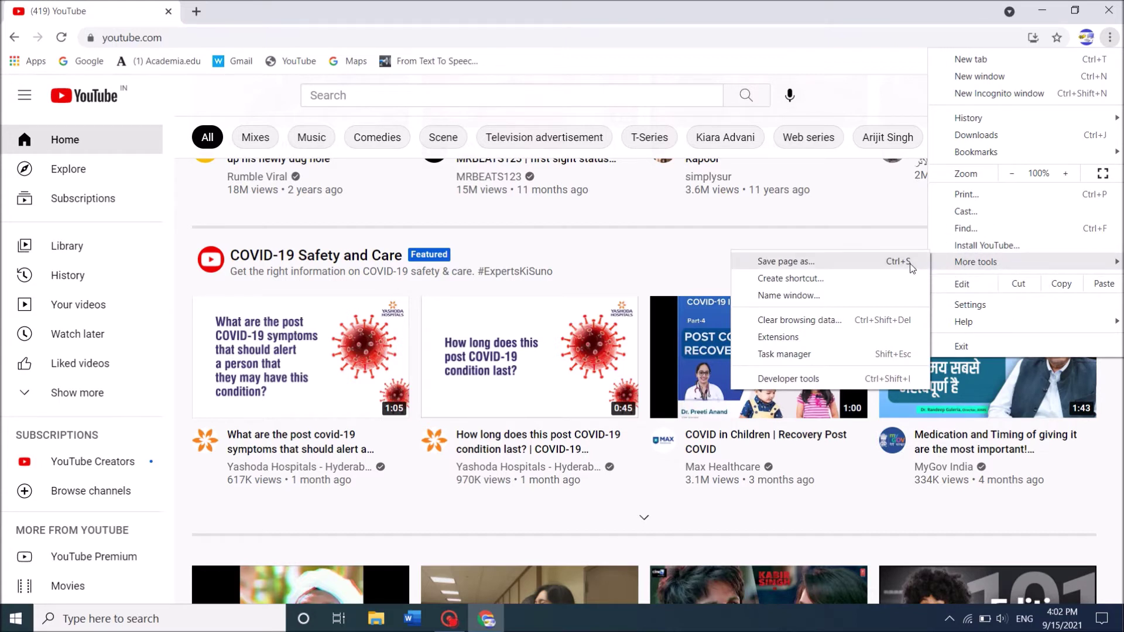
# Create a Chrome shortcut for the YouTube site, keeping the name 'YouTube'.
pyautogui.click(794, 282)
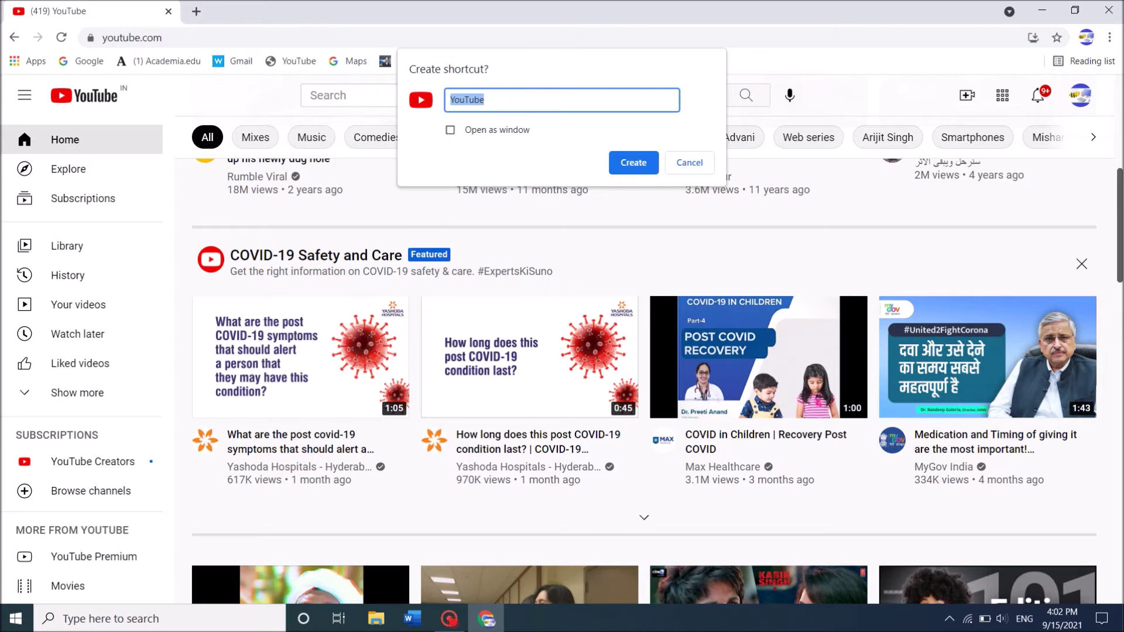
pyautogui.click(633, 164)
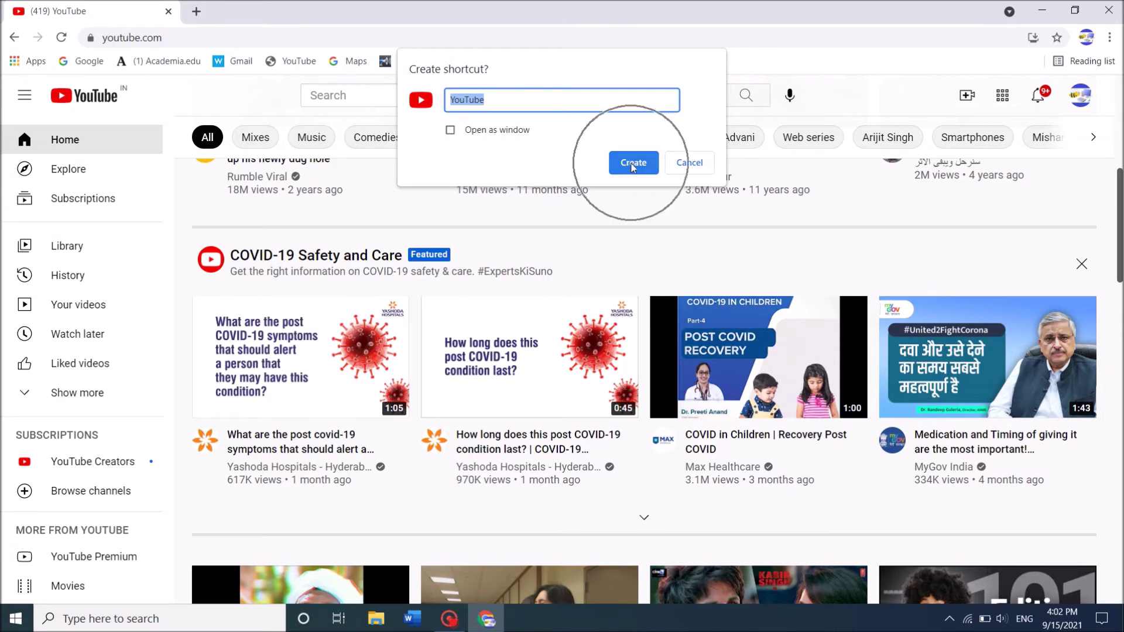
pyautogui.click(632, 163)
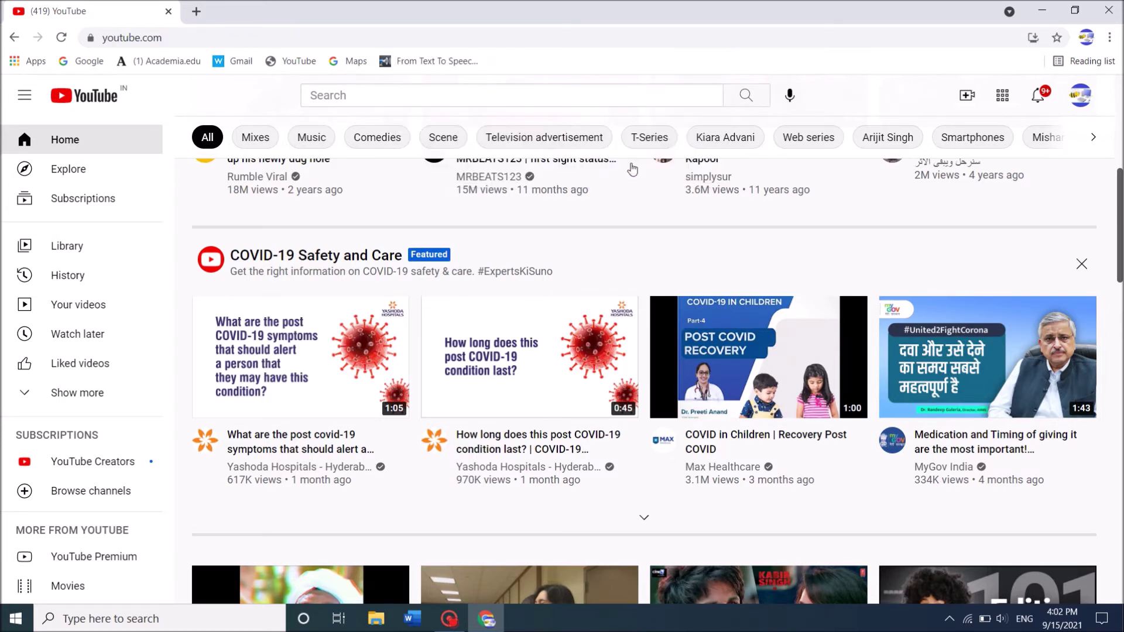
# Close Chrome and pin the YouTube desktop icon to the taskbar from its context menu.
pyautogui.click(1108, 11)
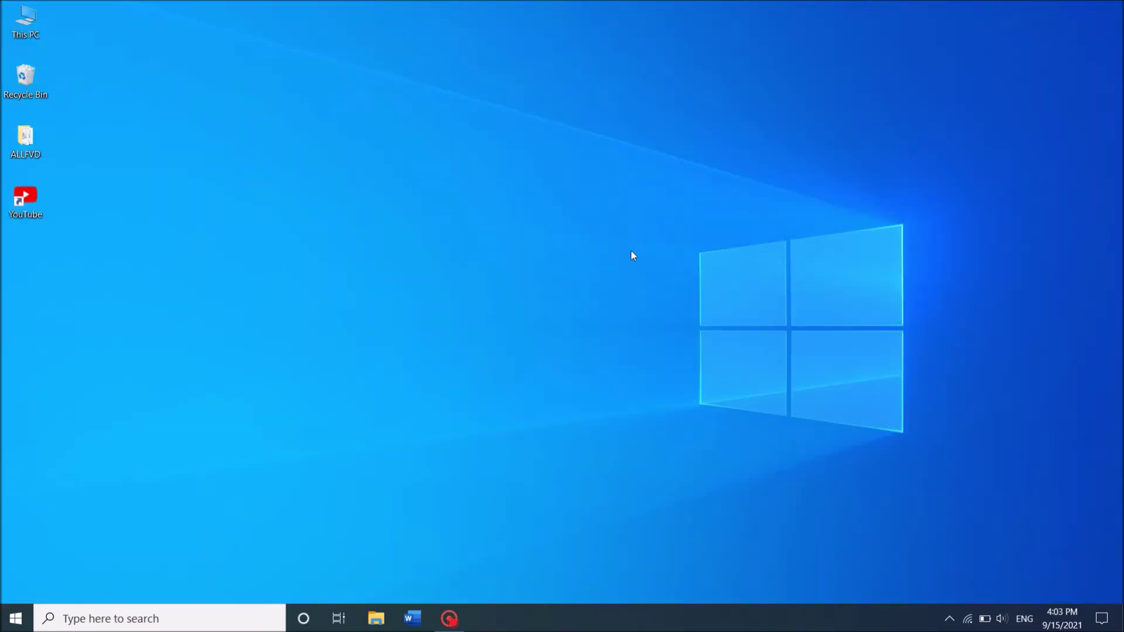
pyautogui.rightClick(29, 210)
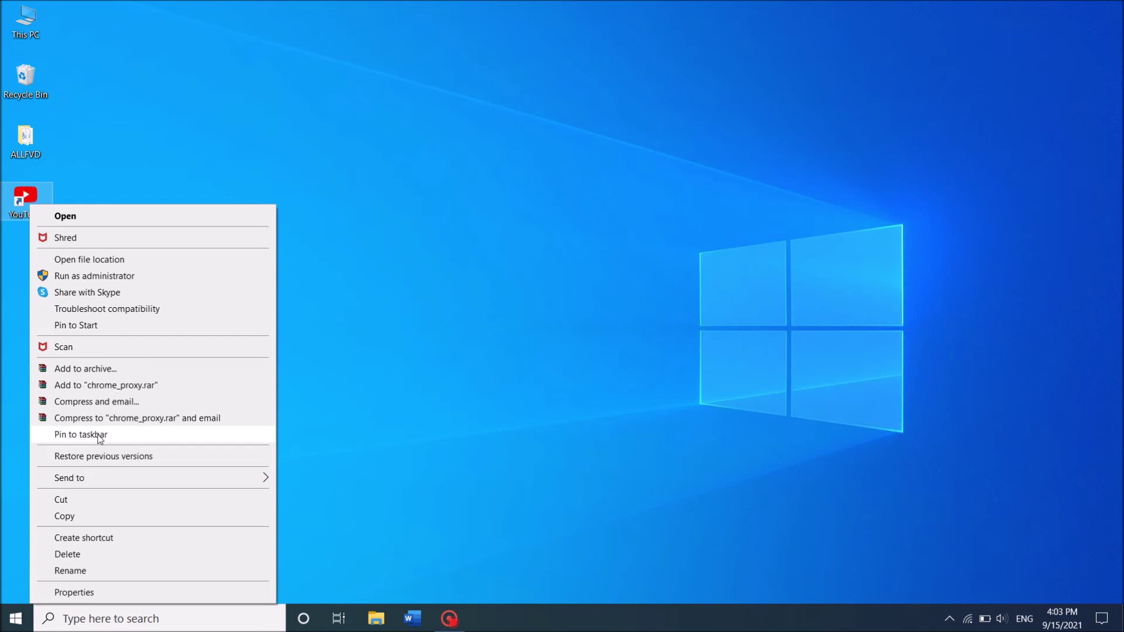
pyautogui.click(99, 437)
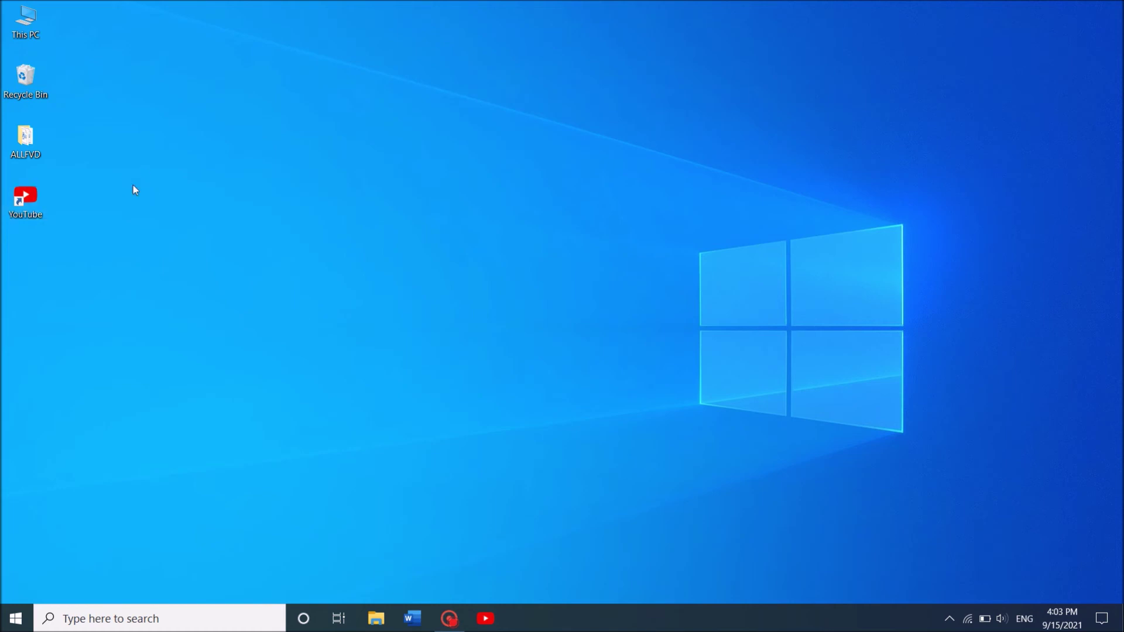
# Delete the YouTube desktop shortcut, confirming its move to the Recycle Bin.
pyautogui.press('Delete')
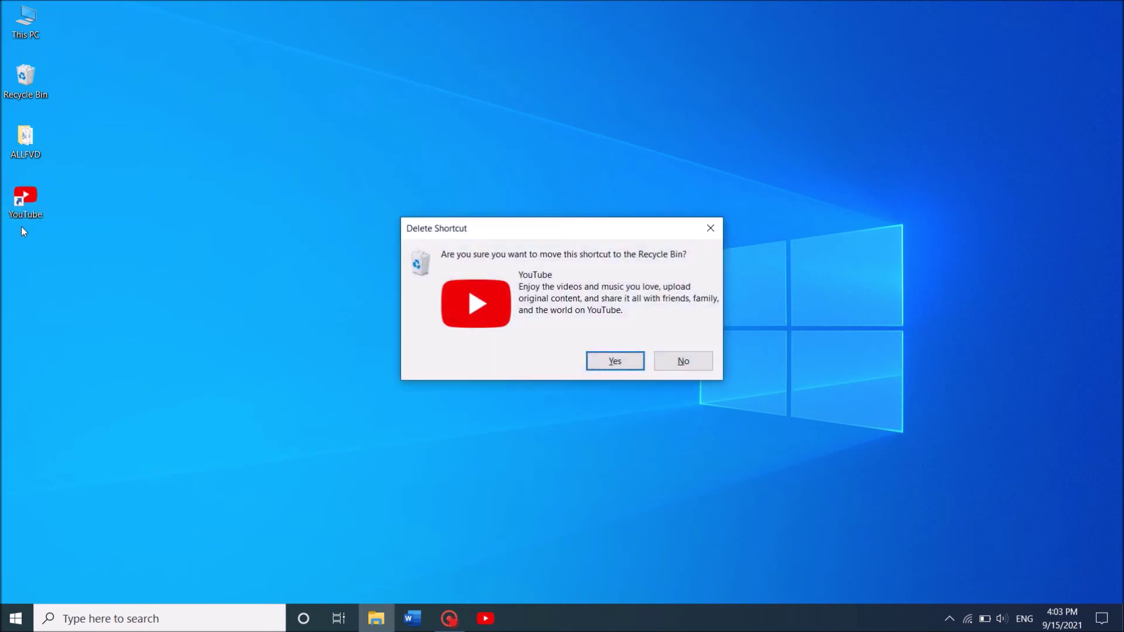
pyautogui.press('Return')
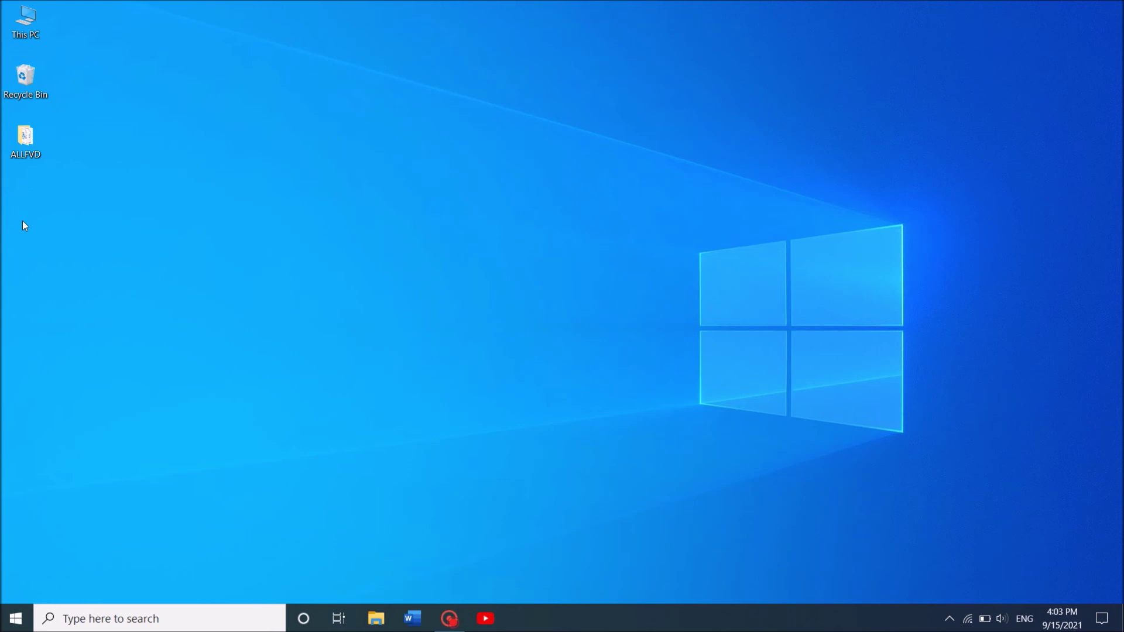